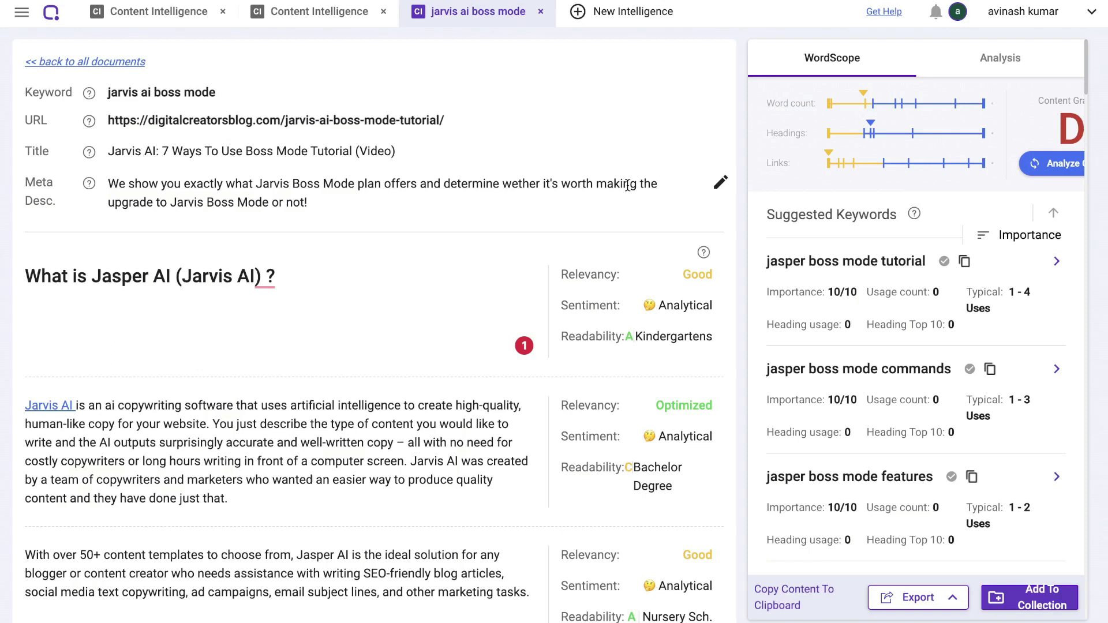
- Open Keyword Intelligence and review the related keywords for "credit cards" in United States / English
{"action": "mouse_move", "coordinate": [542, 263]}
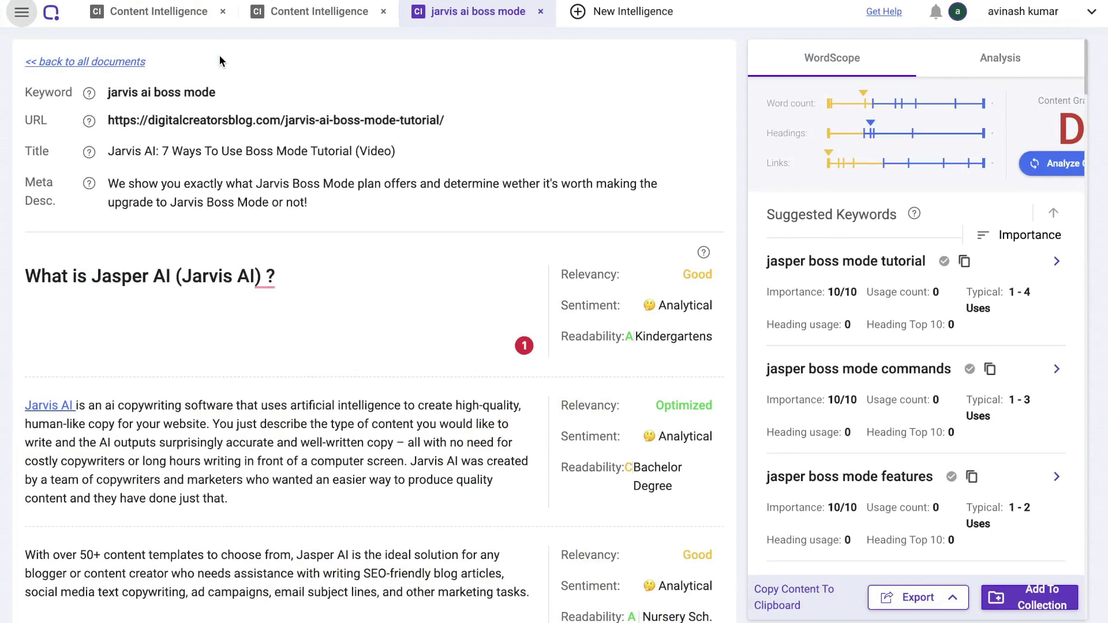
{"action": "left_click", "coordinate": [21, 13]}
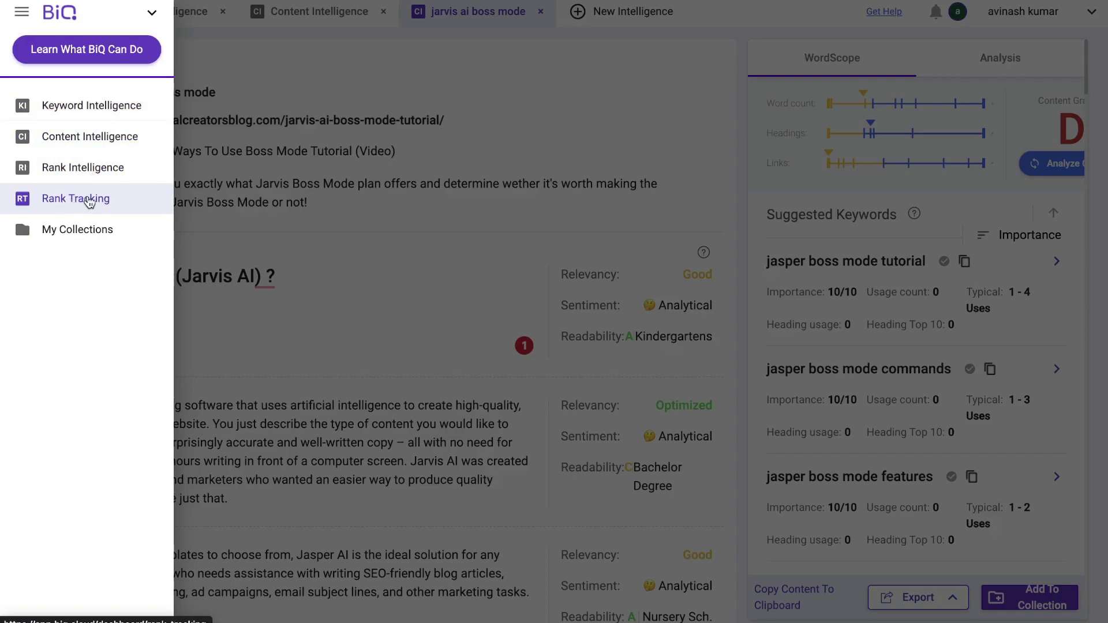
{"action": "left_click", "coordinate": [135, 114]}
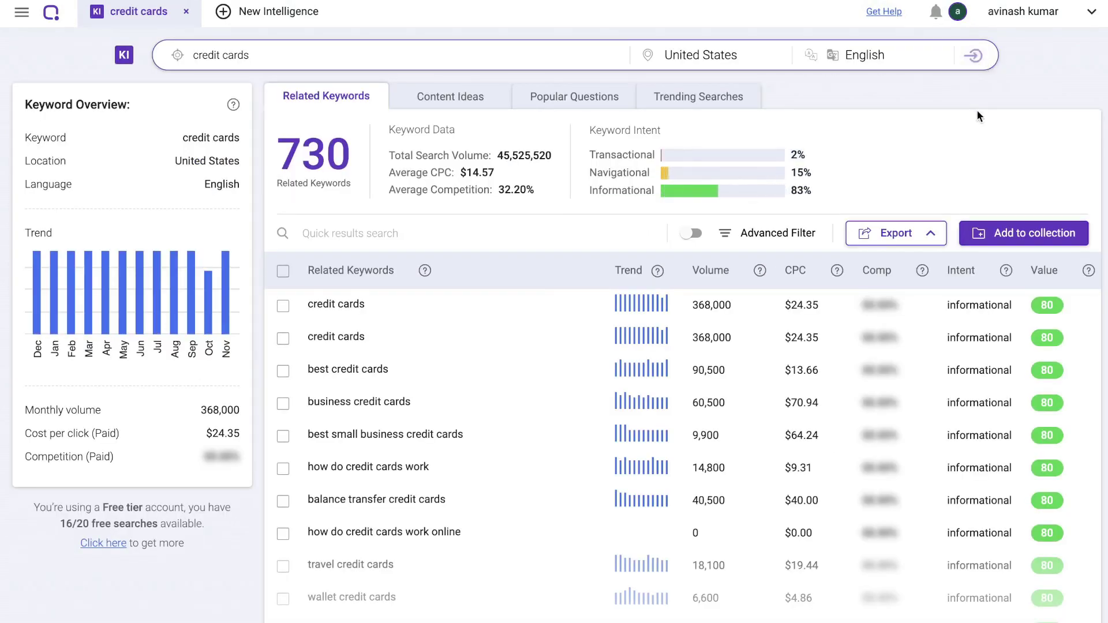
{"action": "scroll", "coordinate": [979, 116], "scroll_direction": "down", "scroll_amount": 1}
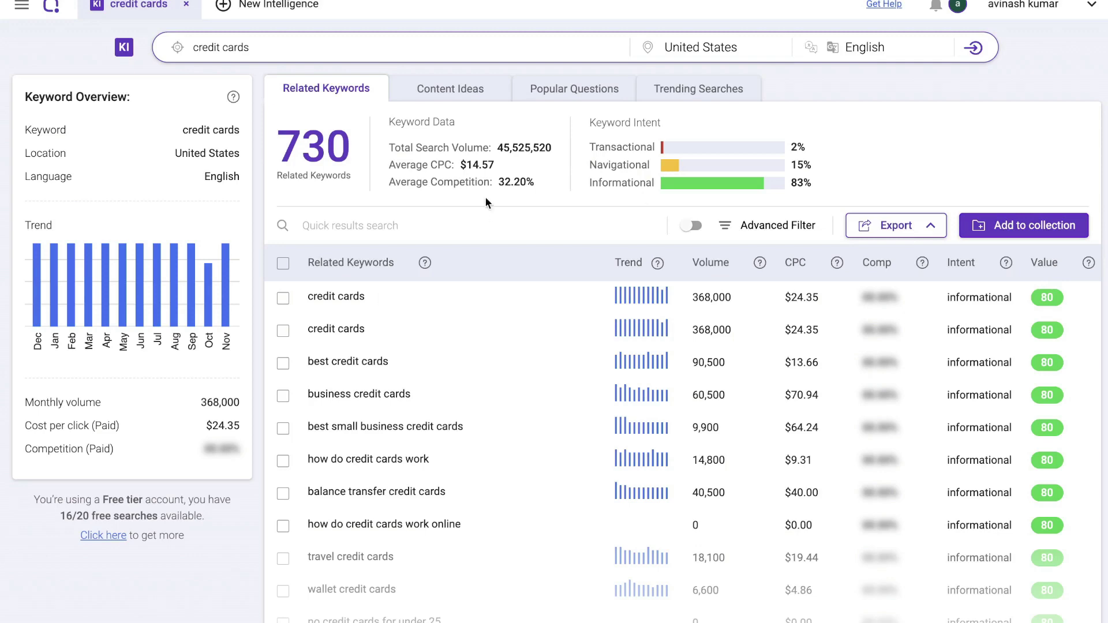
- Review the content ideas and trending searches for the keyword "credit cards"
{"action": "left_click", "coordinate": [460, 92]}
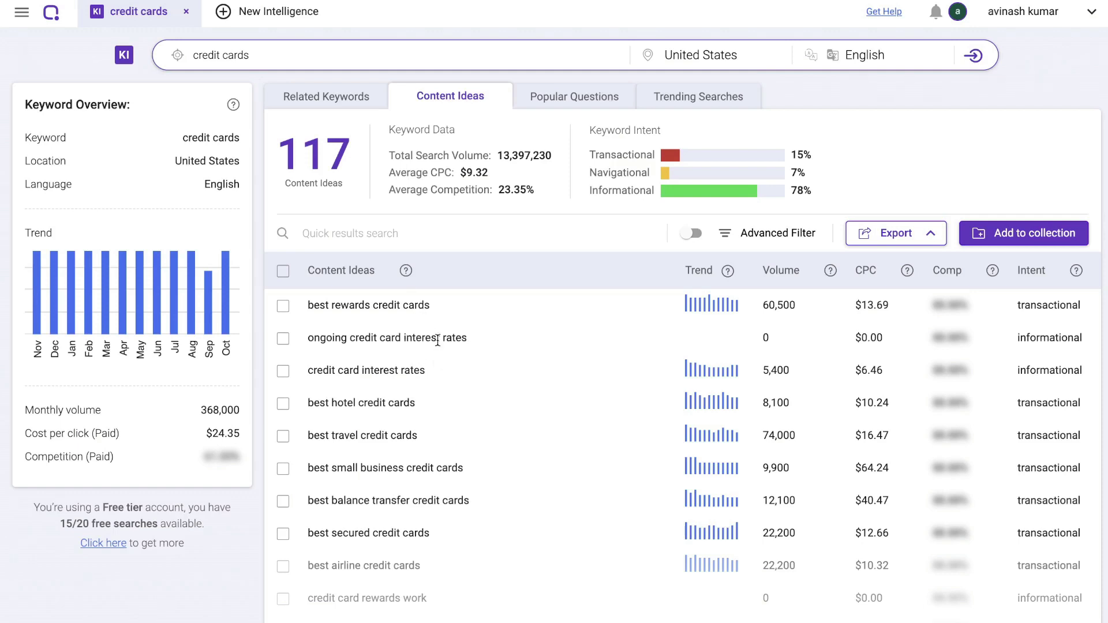
{"action": "left_click", "coordinate": [698, 96]}
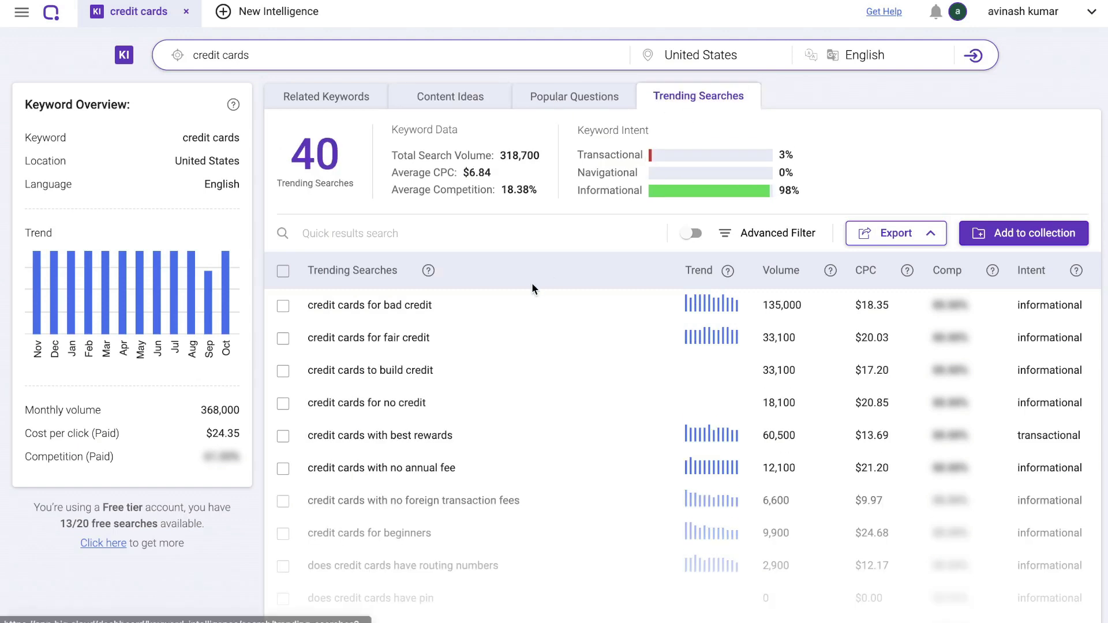
{"action": "scroll", "coordinate": [532, 282], "scroll_direction": "down", "scroll_amount": 1}
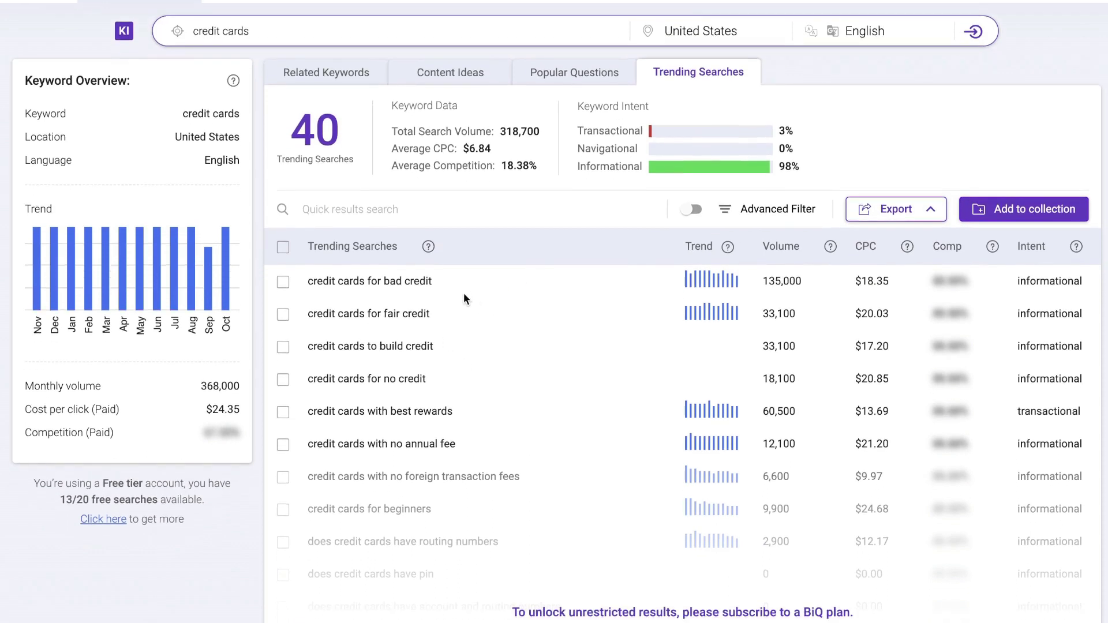
{"action": "scroll", "coordinate": [472, 333], "scroll_direction": "down", "scroll_amount": 1}
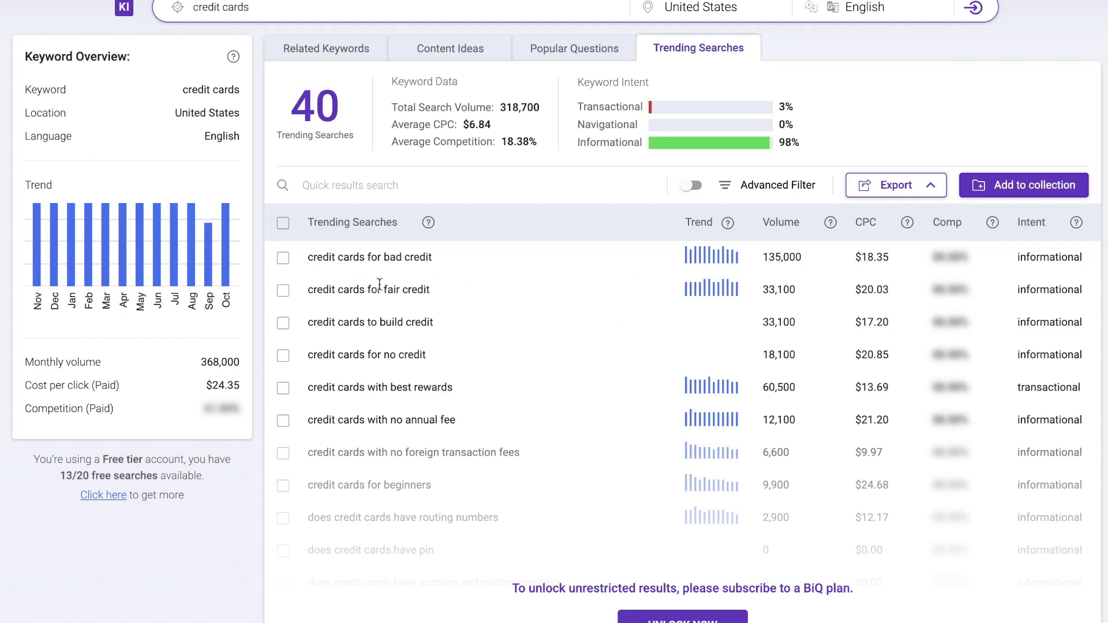
{"action": "scroll", "coordinate": [397, 285], "scroll_direction": "up", "scroll_amount": 1}
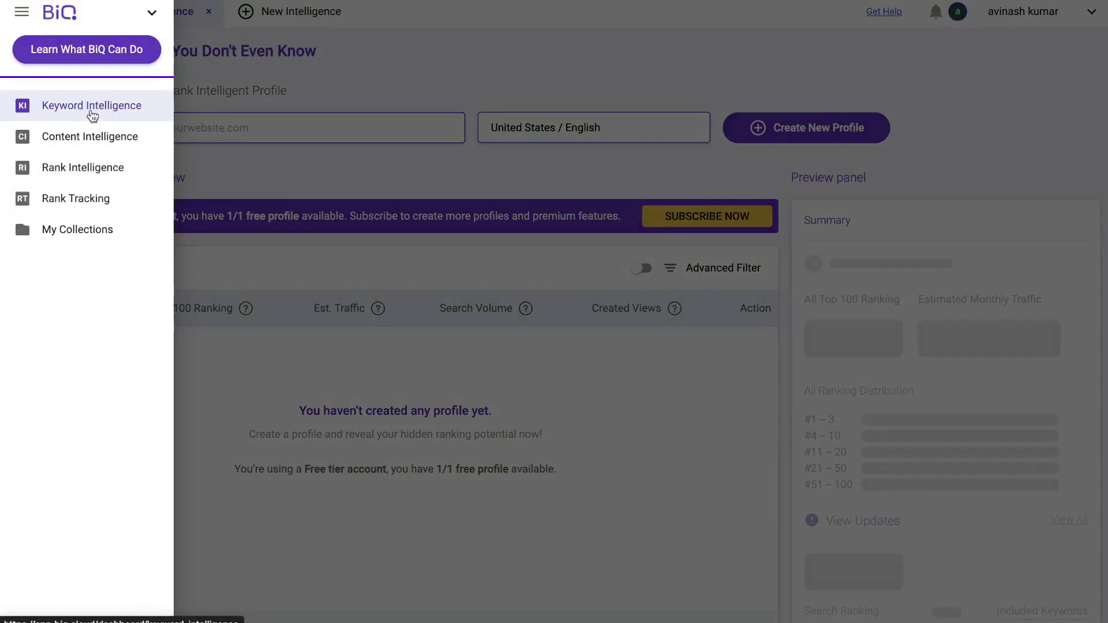
{"action": "left_click", "coordinate": [80, 168]}
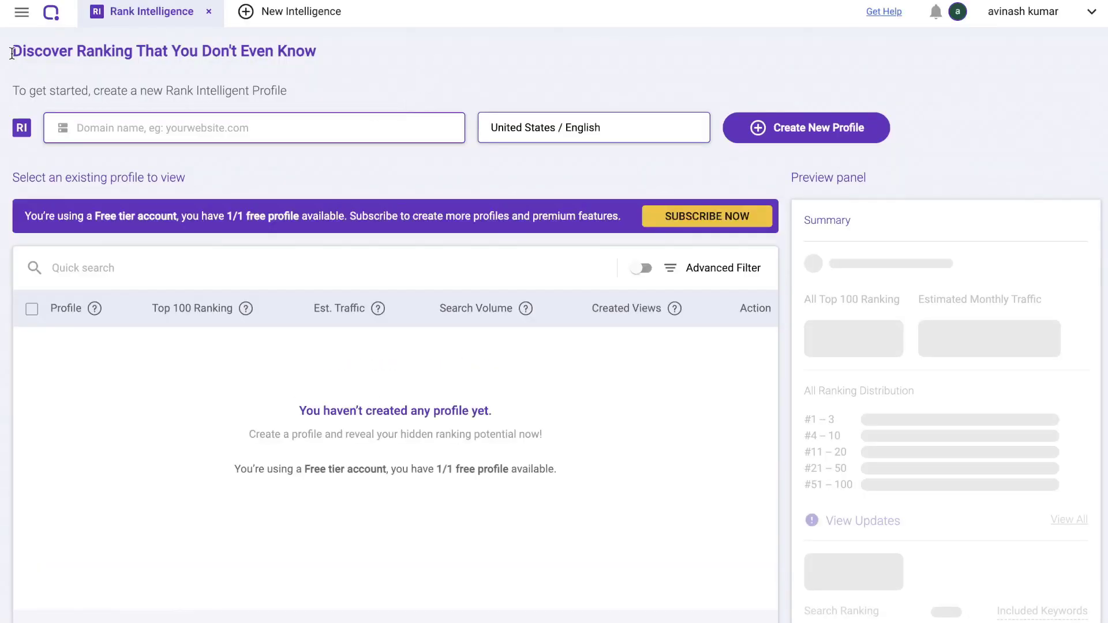
{"action": "left_click_drag", "start_coordinate": [12, 51], "coordinate": [145, 64]}
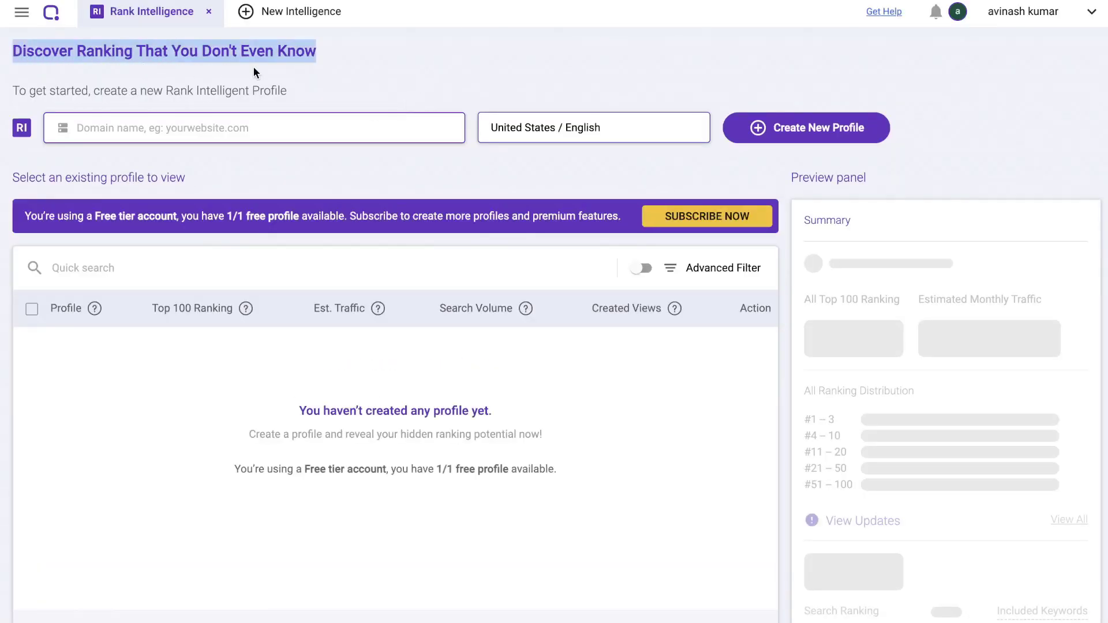
{"action": "left_click", "coordinate": [391, 132]}
{"action": "type", "text": "https://digitalcreatorsblog.com/"}
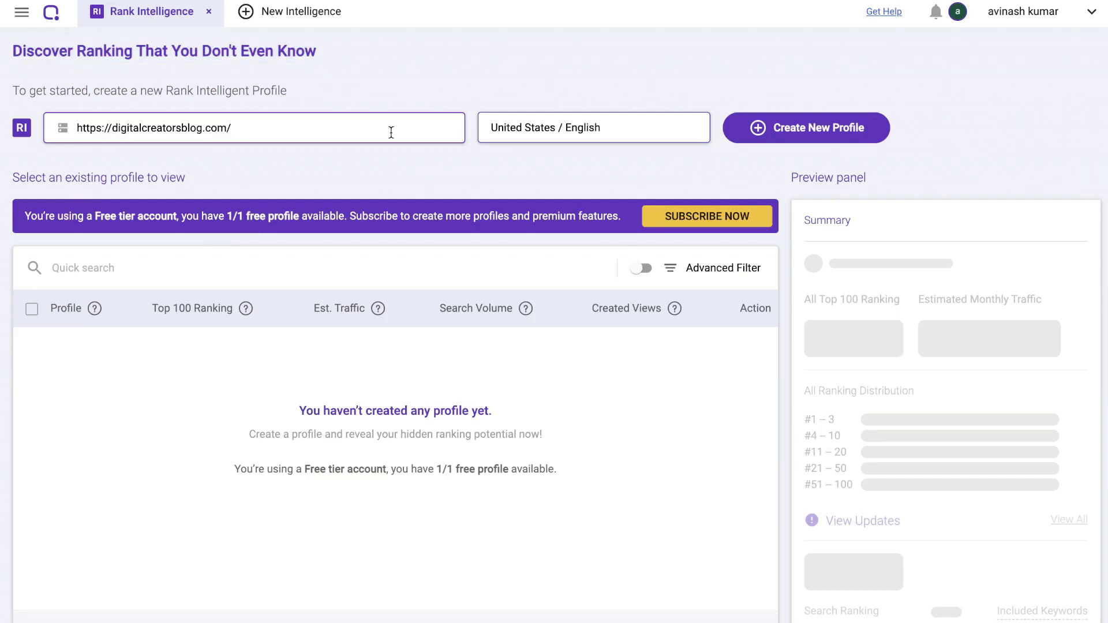
{"action": "left_click", "coordinate": [761, 129]}
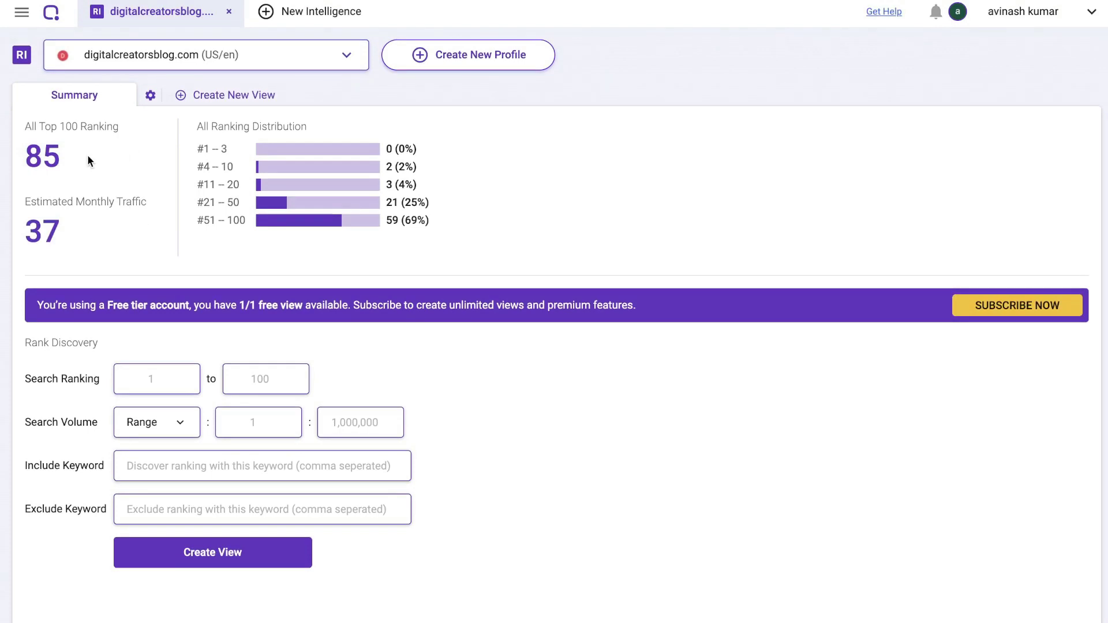
- Create a Rank Discovery view for digitalcreatorsblog.com with search ranking 0 to 100 and a minimum search volume of 50
{"action": "left_click_drag", "start_coordinate": [28, 155], "coordinate": [83, 155]}
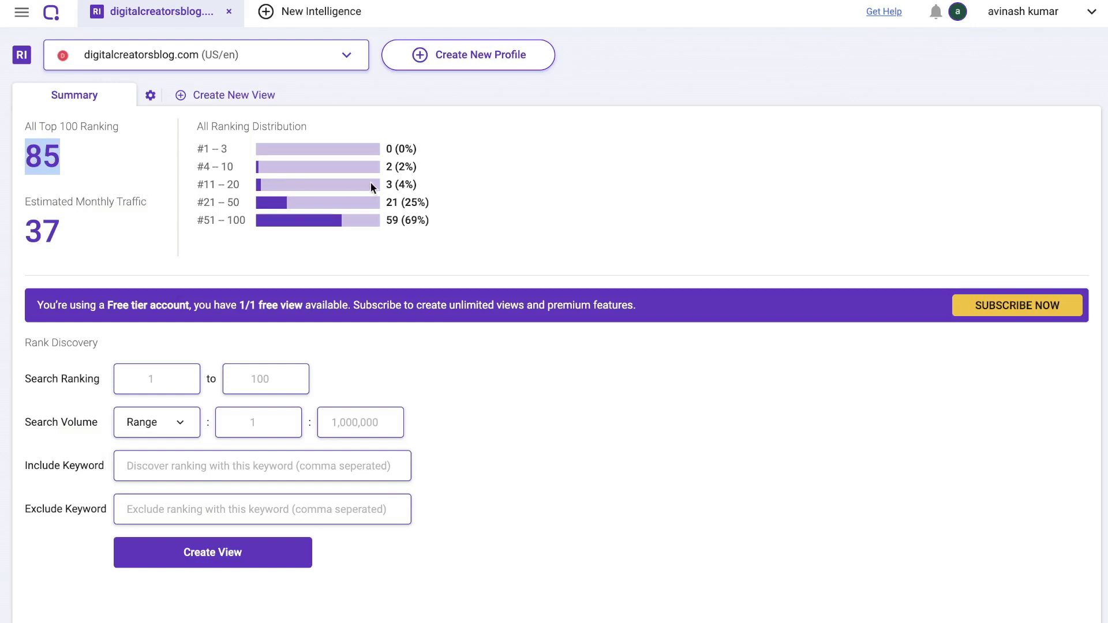
{"action": "left_click_drag", "start_coordinate": [196, 126], "coordinate": [313, 127]}
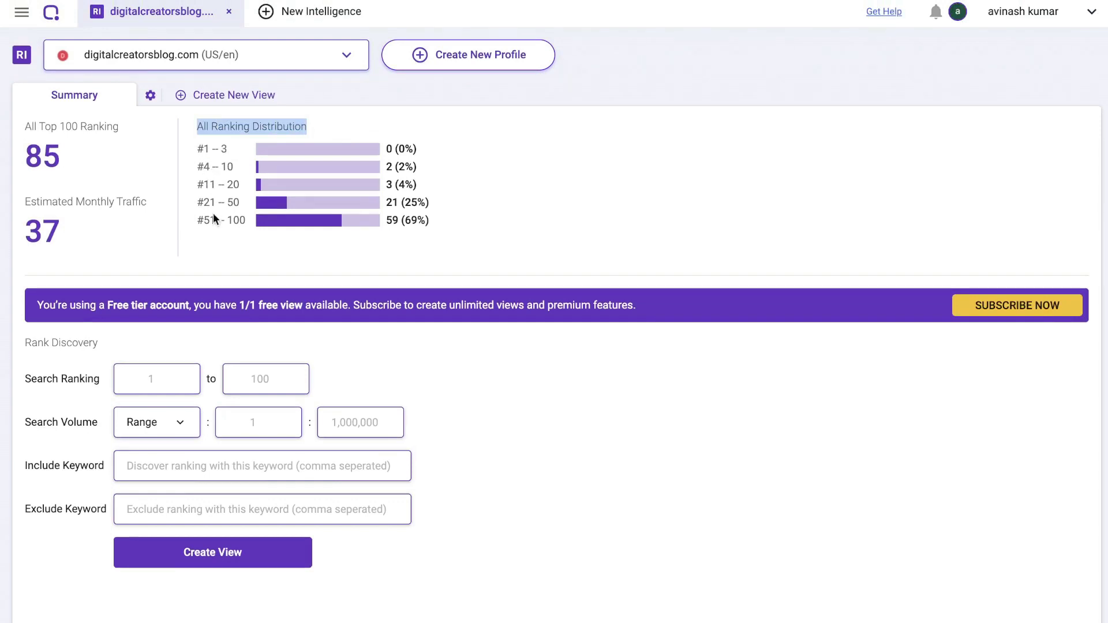
{"action": "scroll", "coordinate": [302, 254], "scroll_direction": "down", "scroll_amount": 1}
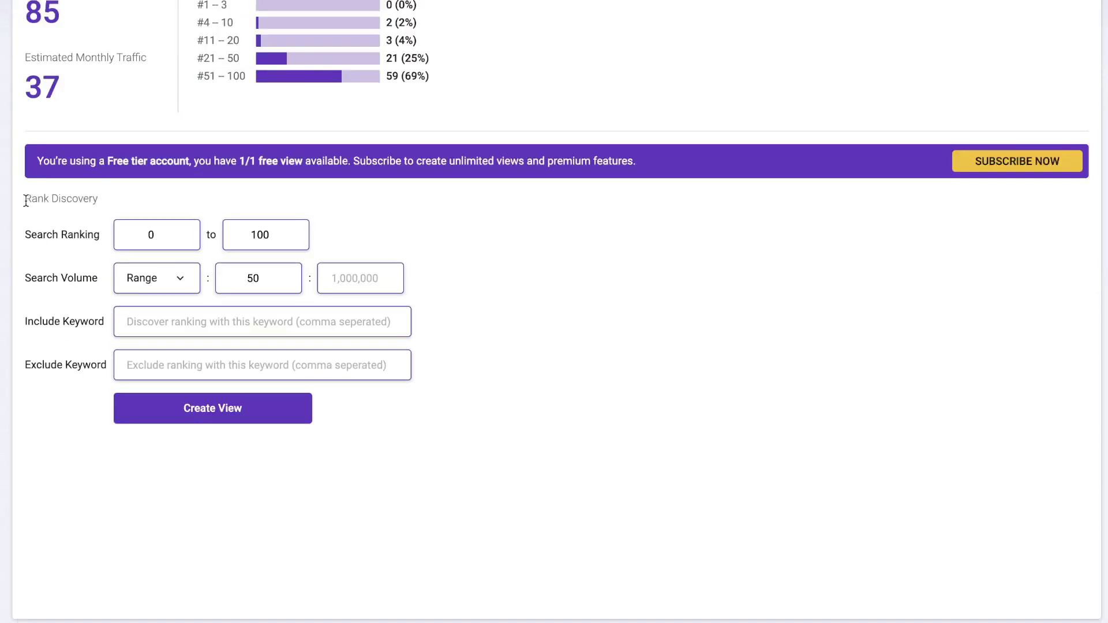
{"action": "left_click_drag", "start_coordinate": [25, 199], "coordinate": [98, 199]}
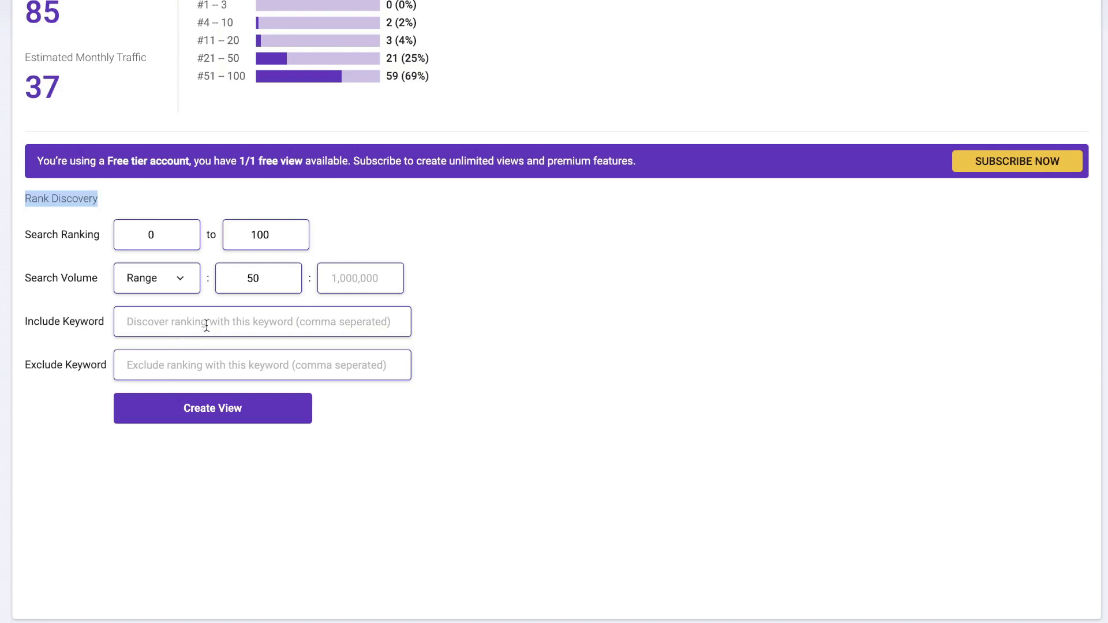
{"action": "left_click", "coordinate": [187, 411]}
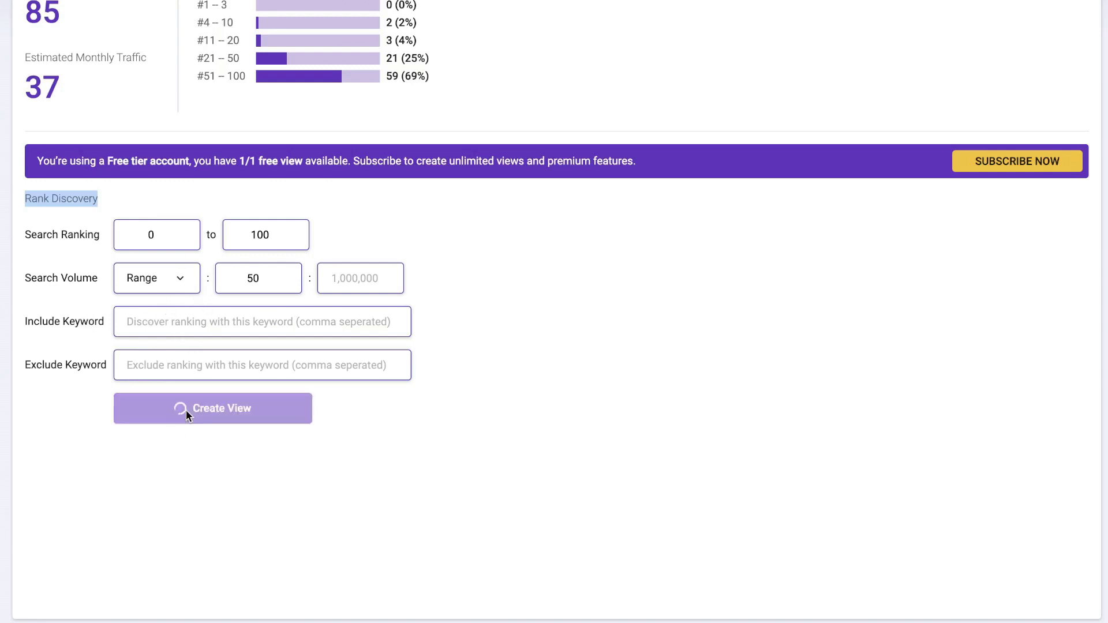
{"action": "left_click", "coordinate": [515, 444]}
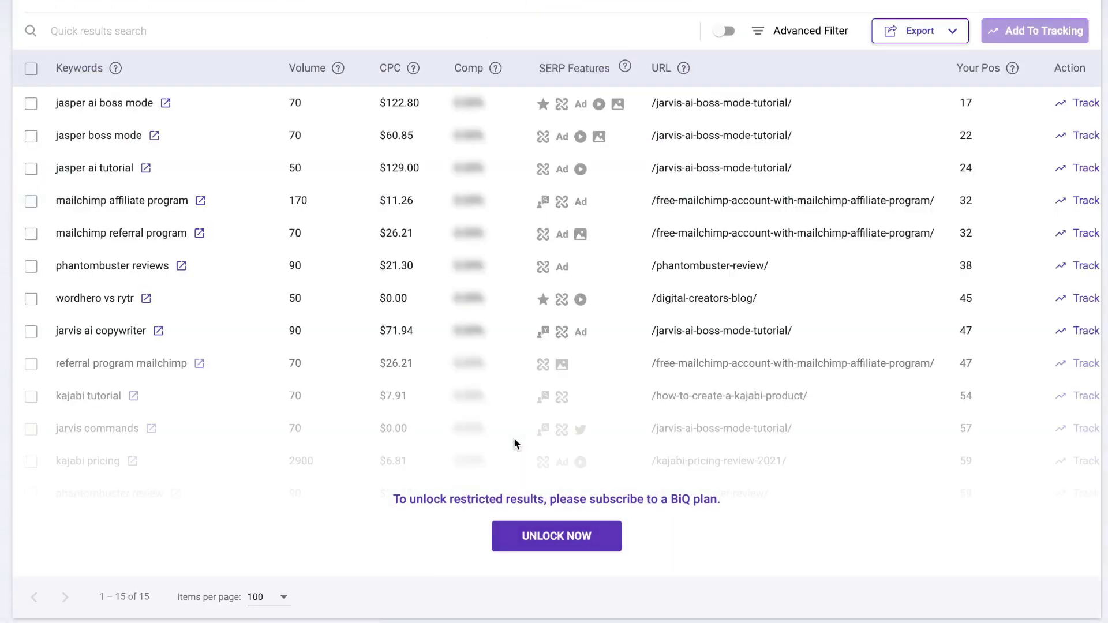
- Examine the new view's ranking distribution and its keyword table, including volume, CPC, SERP features, URL and position
{"action": "scroll", "coordinate": [493, 255], "scroll_direction": "up", "scroll_amount": 1}
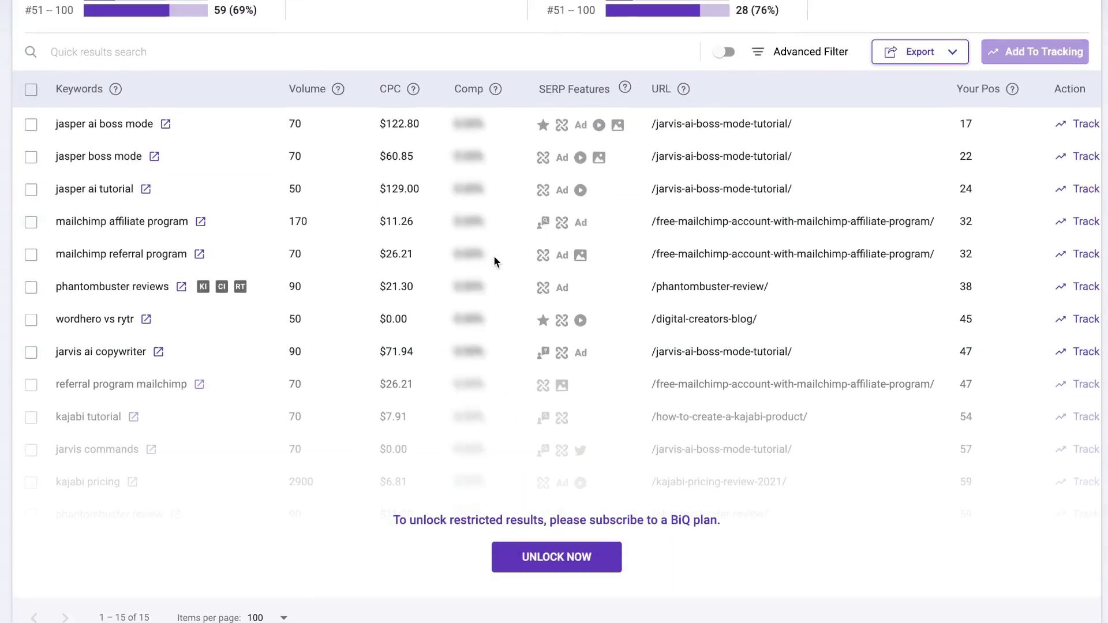
{"action": "scroll", "coordinate": [493, 255], "scroll_direction": "up", "scroll_amount": 4}
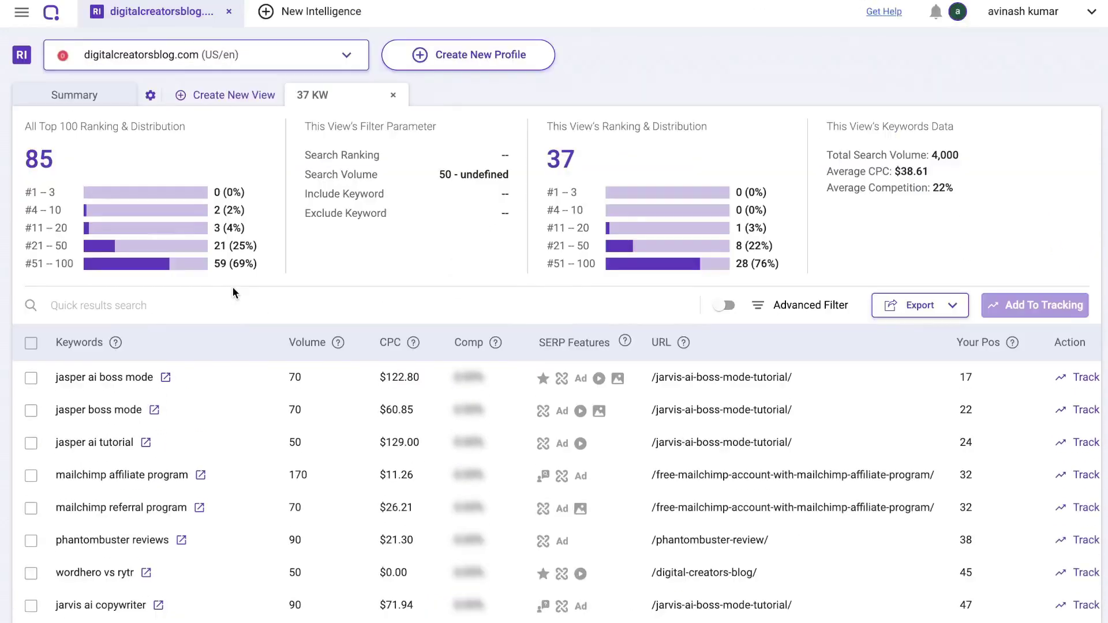
{"action": "scroll", "coordinate": [232, 286], "scroll_direction": "down", "scroll_amount": 1}
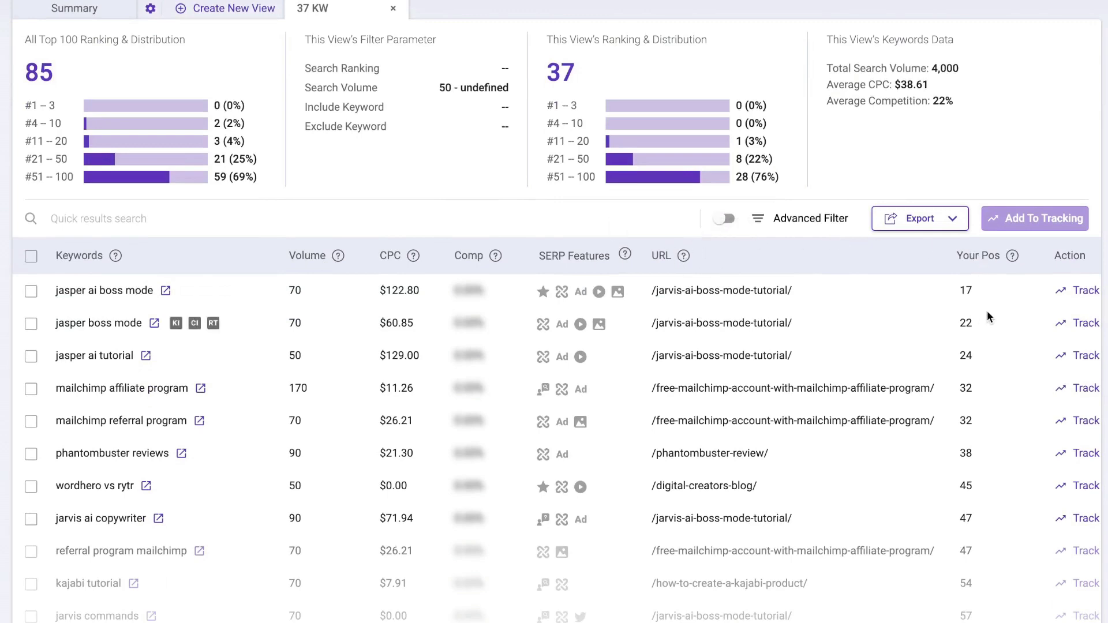
{"action": "scroll", "coordinate": [312, 311], "scroll_direction": "down", "scroll_amount": 1}
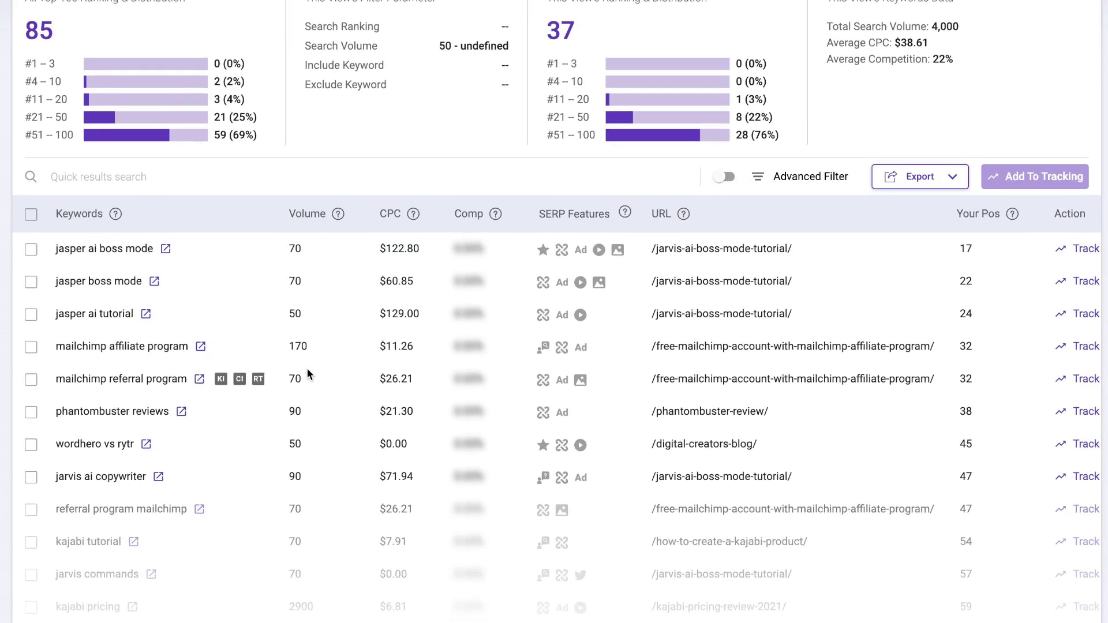
{"action": "scroll", "coordinate": [240, 276], "scroll_direction": "up", "scroll_amount": 1}
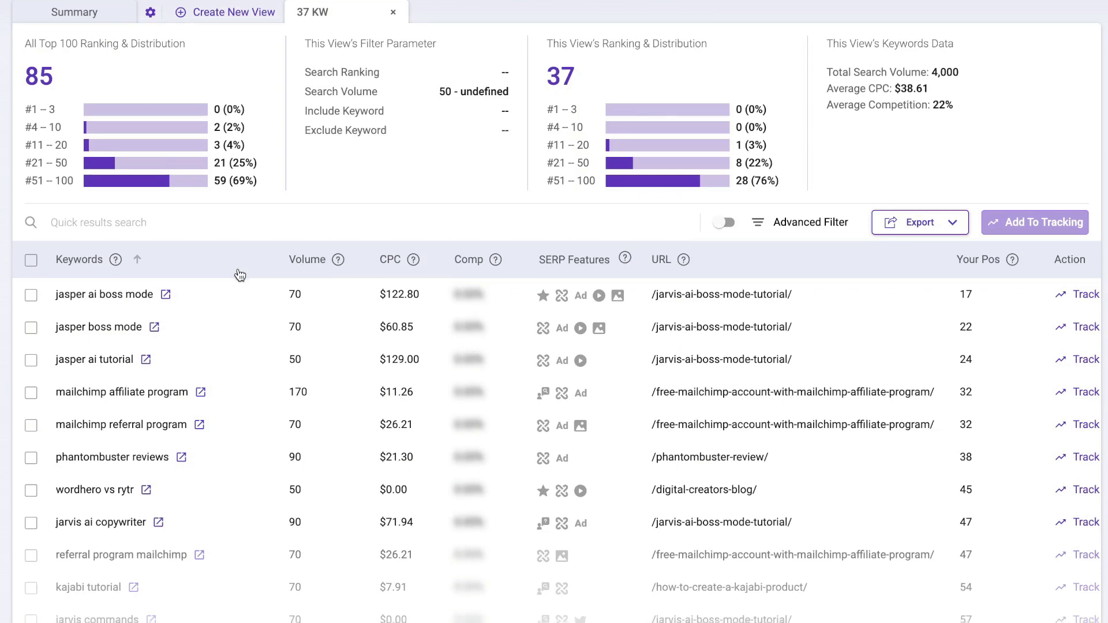
{"action": "scroll", "coordinate": [240, 275], "scroll_direction": "down", "scroll_amount": 1}
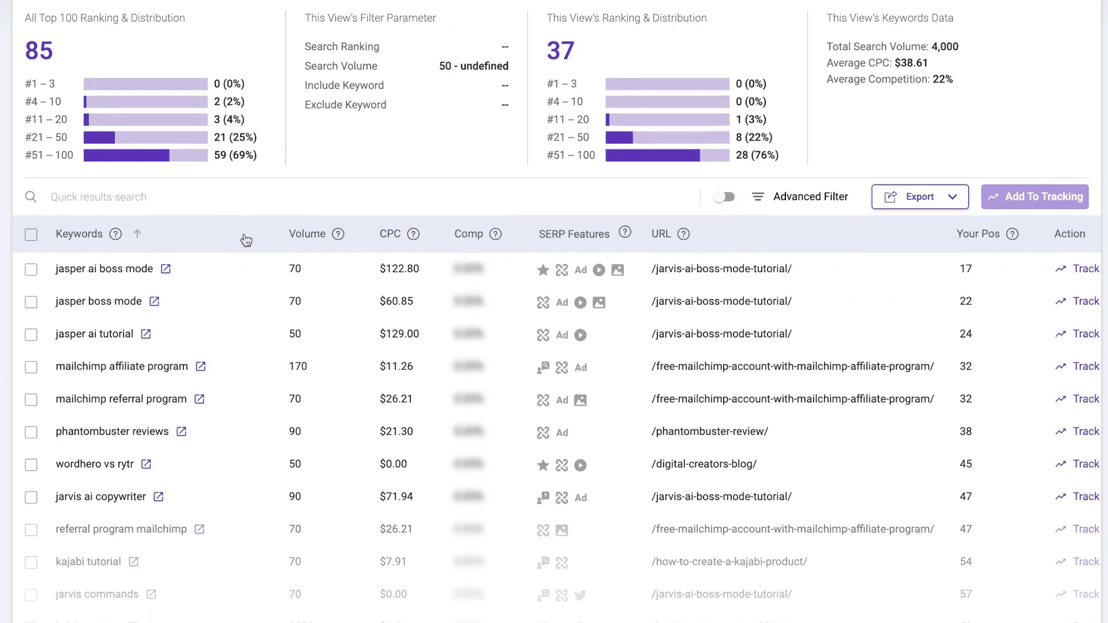
{"action": "scroll", "coordinate": [246, 241], "scroll_direction": "down", "scroll_amount": 1}
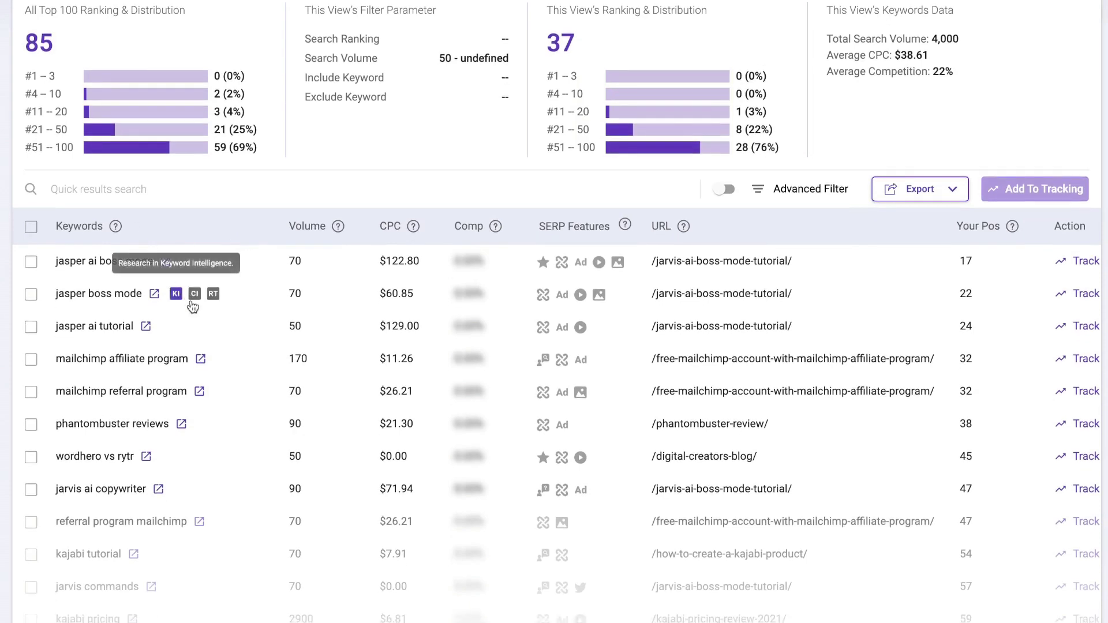
{"action": "scroll", "coordinate": [245, 340], "scroll_direction": "down", "scroll_amount": 2}
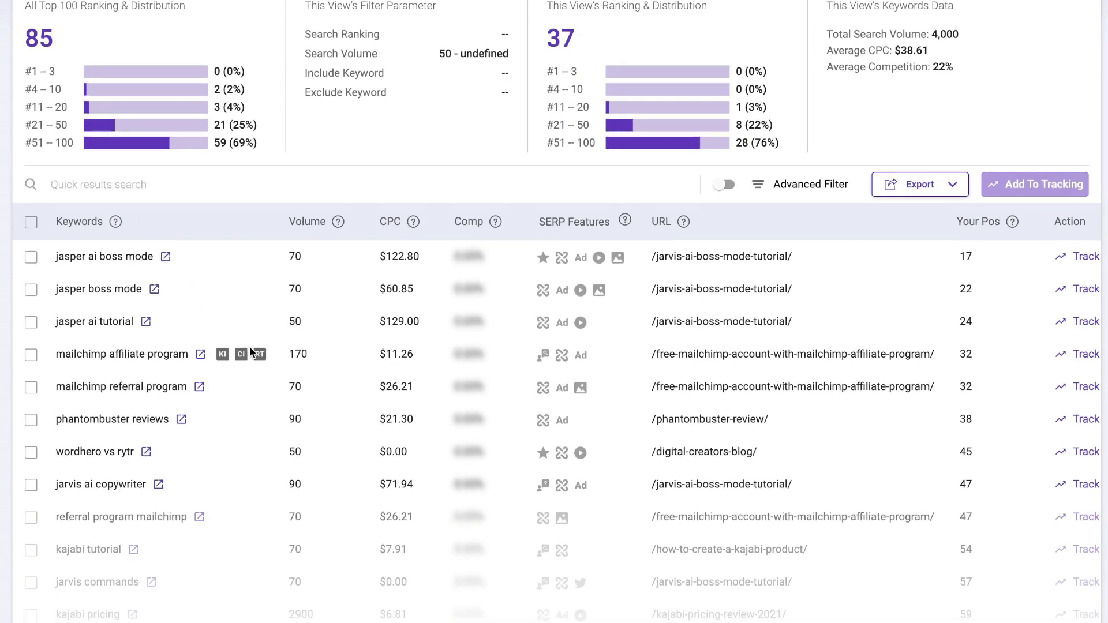
{"action": "scroll", "coordinate": [175, 236], "scroll_direction": "up", "scroll_amount": 3}
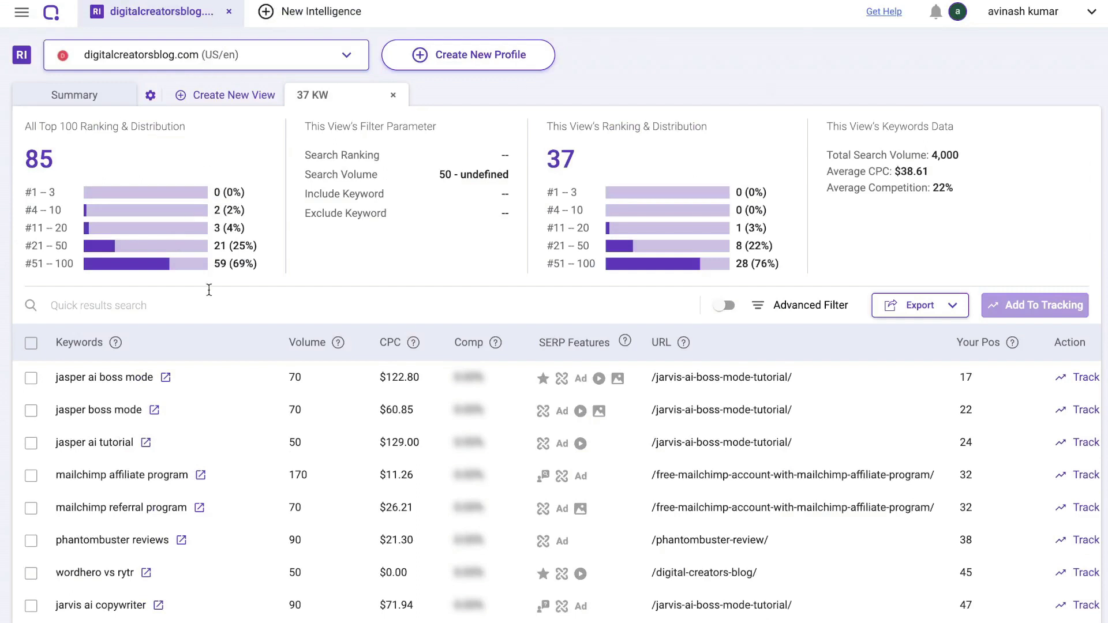
{"action": "scroll", "coordinate": [209, 290], "scroll_direction": "down", "scroll_amount": 1}
{"action": "mouse_move", "coordinate": [129, 369]}
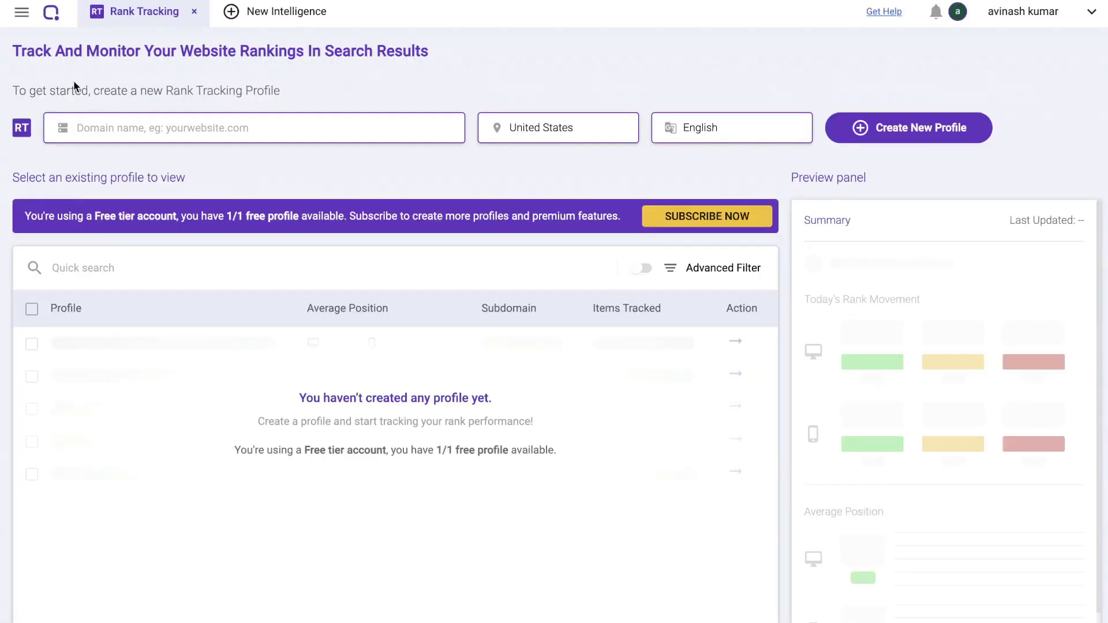
- Create a Rank Tracking profile for digitalcreatorsblog.com with United States and English
{"action": "left_click_drag", "start_coordinate": [22, 52], "coordinate": [195, 71]}
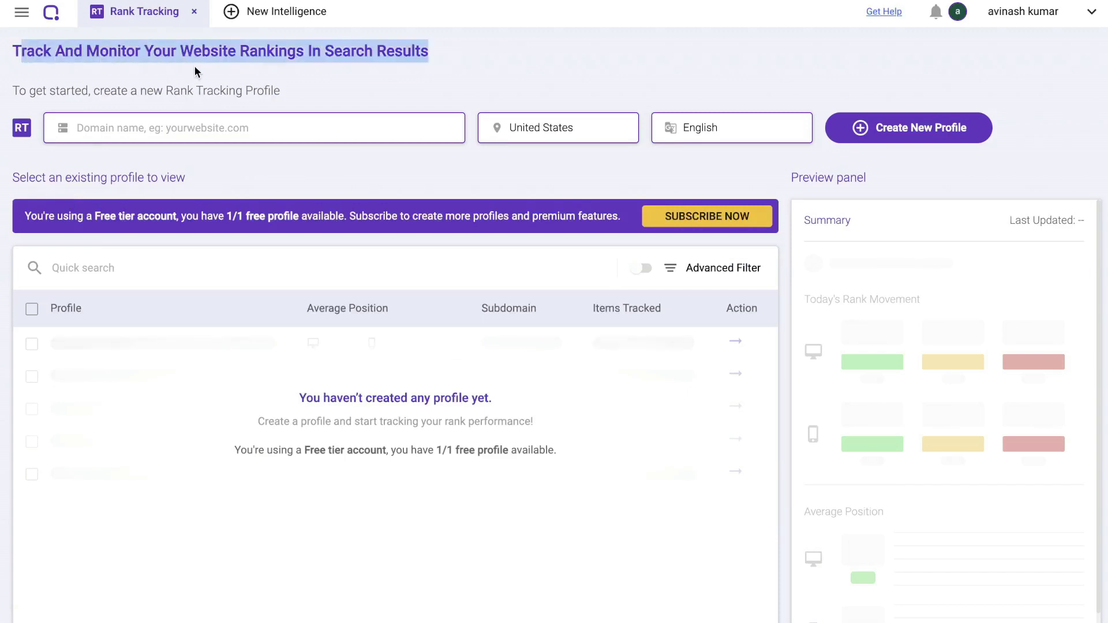
{"action": "left_click", "coordinate": [441, 156]}
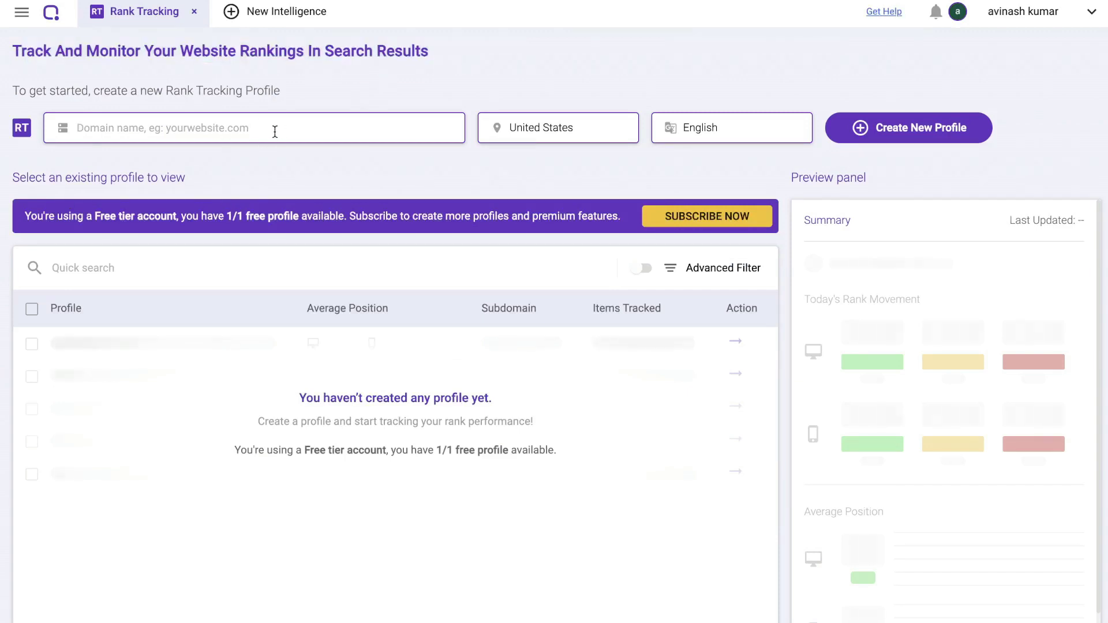
{"action": "left_click", "coordinate": [21, 11]}
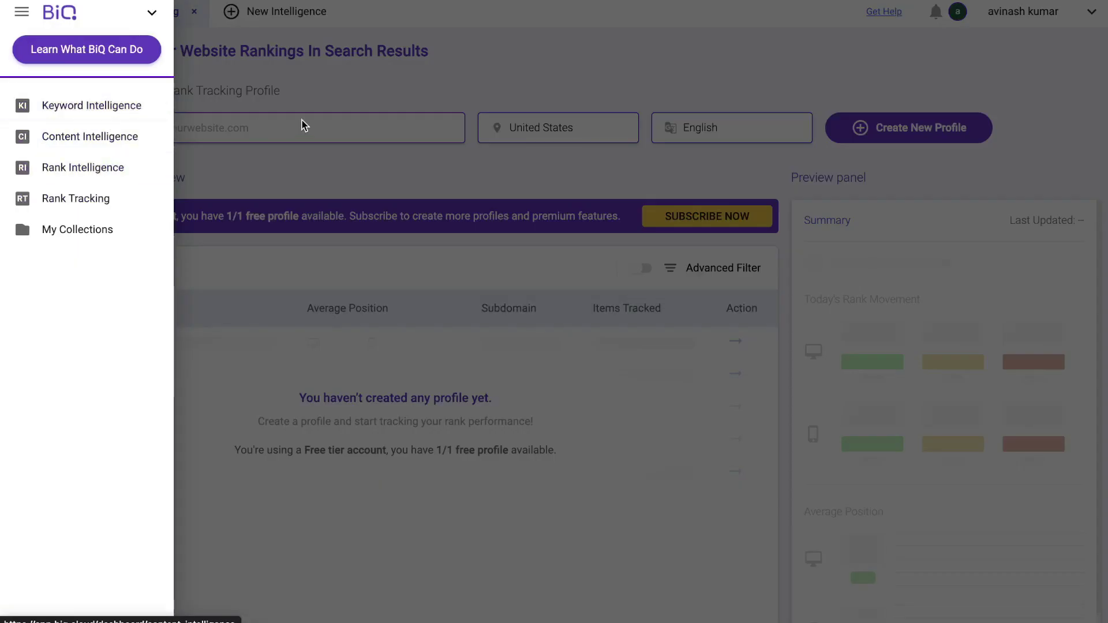
{"action": "left_click", "coordinate": [239, 87]}
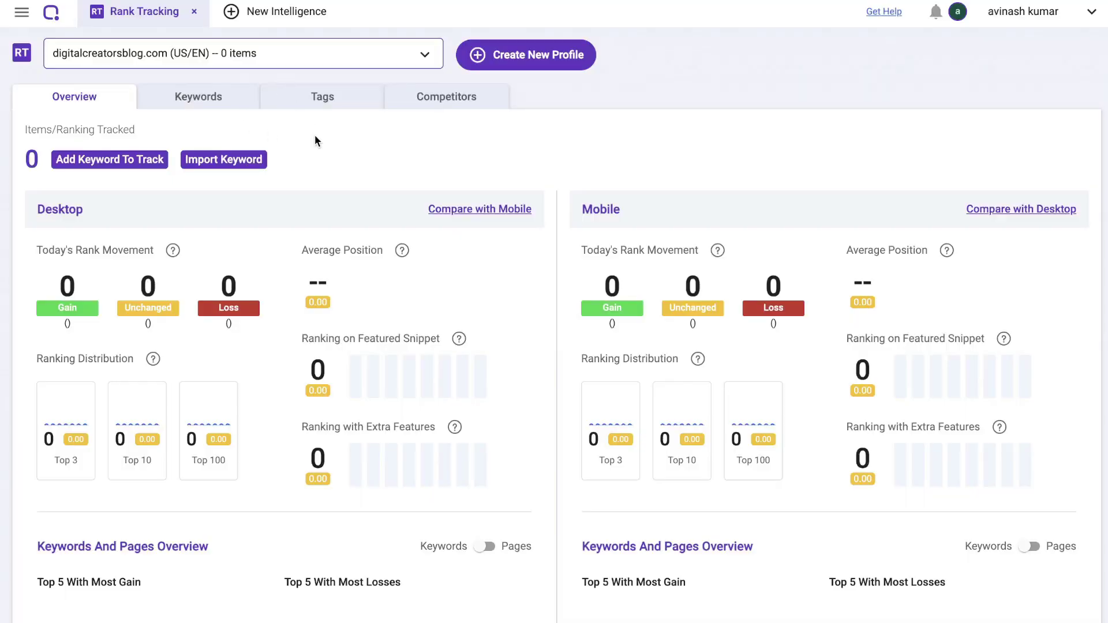
- Review the desktop and mobile rank movement, ranking distribution and average position in the Rank Tracking overview
{"action": "scroll", "coordinate": [283, 138], "scroll_direction": "down", "scroll_amount": 1}
{"action": "scroll", "coordinate": [282, 138], "scroll_direction": "up", "scroll_amount": 1}
{"action": "scroll", "coordinate": [165, 126], "scroll_direction": "down", "scroll_amount": 1}
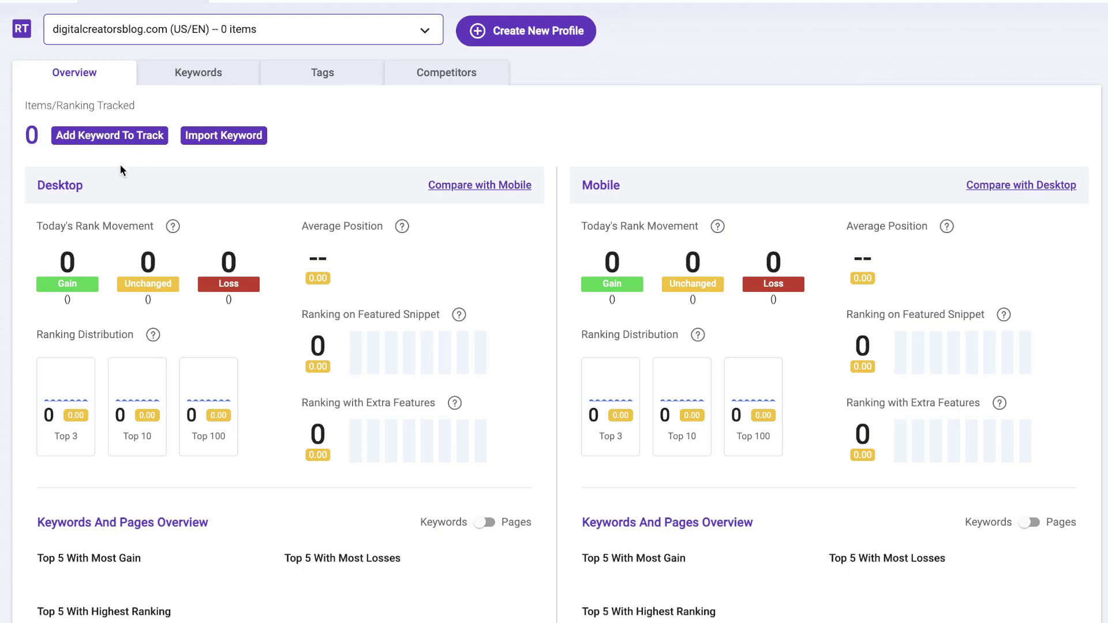
{"action": "scroll", "coordinate": [156, 196], "scroll_direction": "down", "scroll_amount": 1}
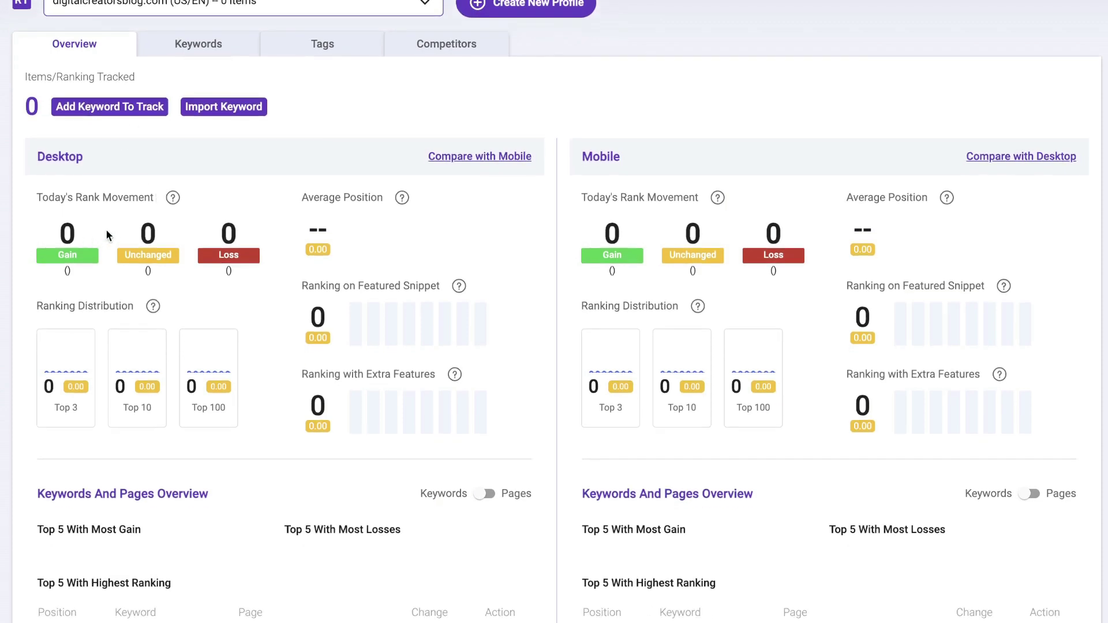
- Examine the ranking distribution, featured snippet ranking and Keywords And Pages Overview sections for desktop and mobile
{"action": "scroll", "coordinate": [117, 225], "scroll_direction": "down", "scroll_amount": 1}
{"action": "scroll", "coordinate": [124, 254], "scroll_direction": "down", "scroll_amount": 1}
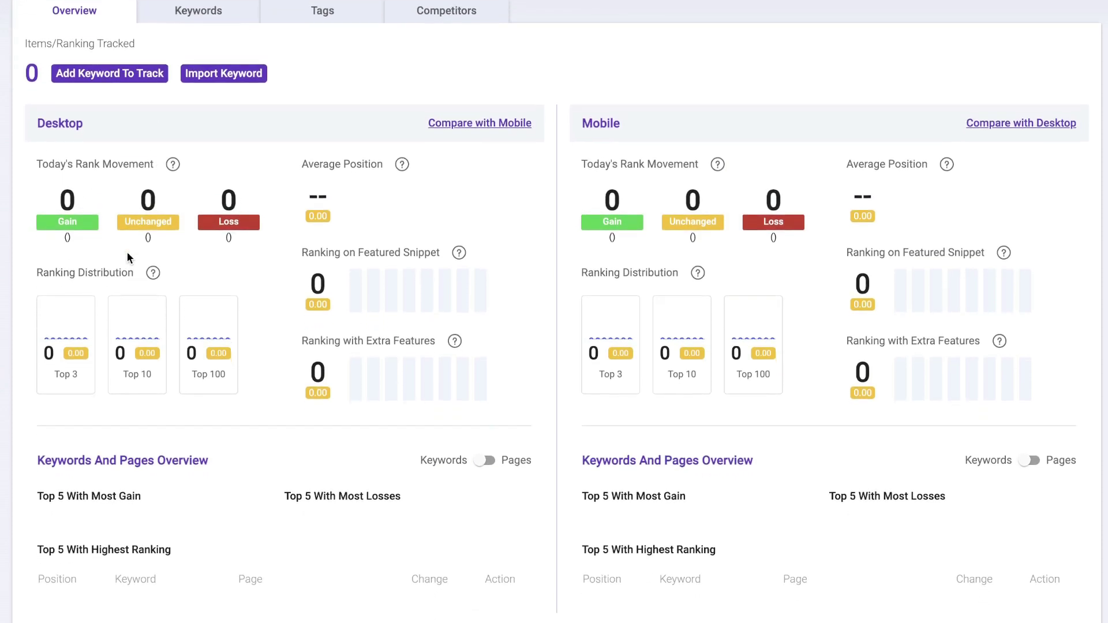
{"action": "left_click_drag", "start_coordinate": [44, 272], "coordinate": [135, 274]}
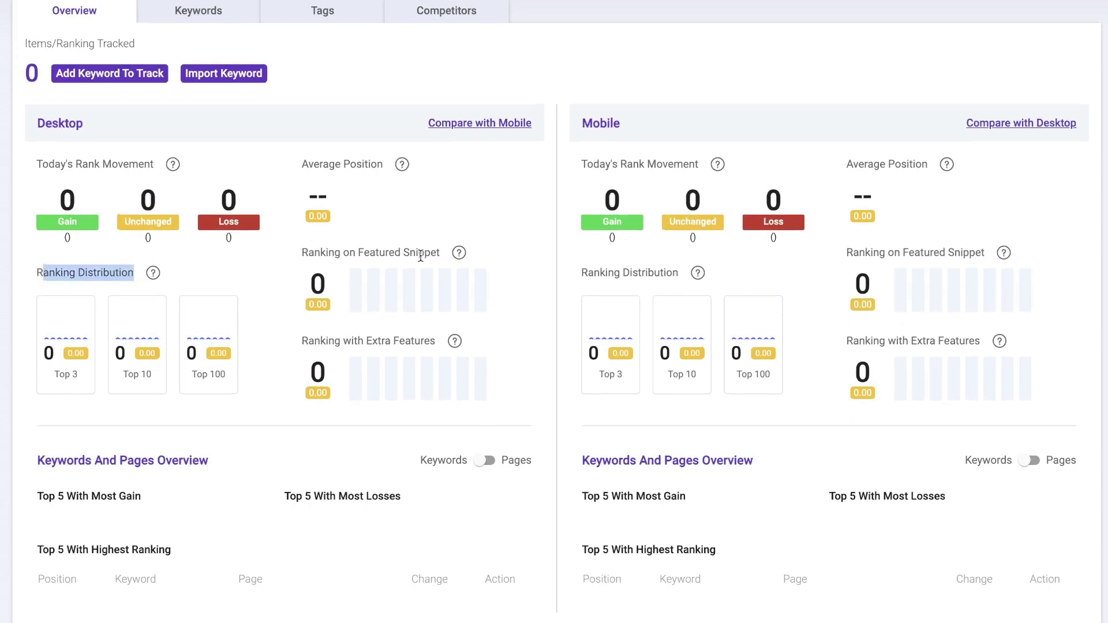
{"action": "scroll", "coordinate": [420, 260], "scroll_direction": "down", "scroll_amount": 1}
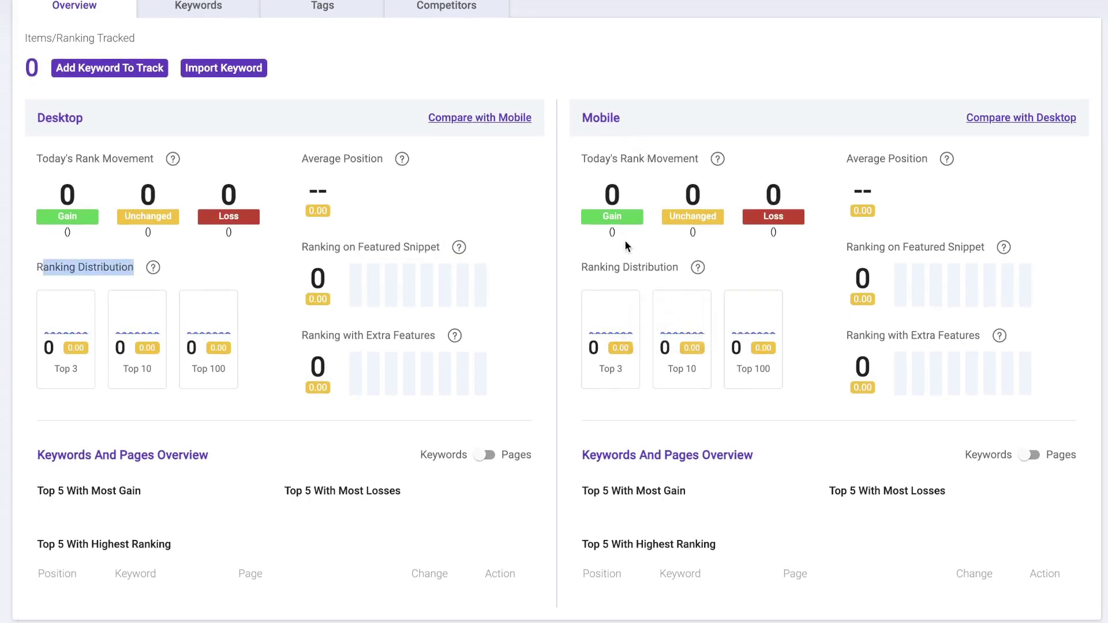
{"action": "left_click_drag", "start_coordinate": [36, 455], "coordinate": [185, 460]}
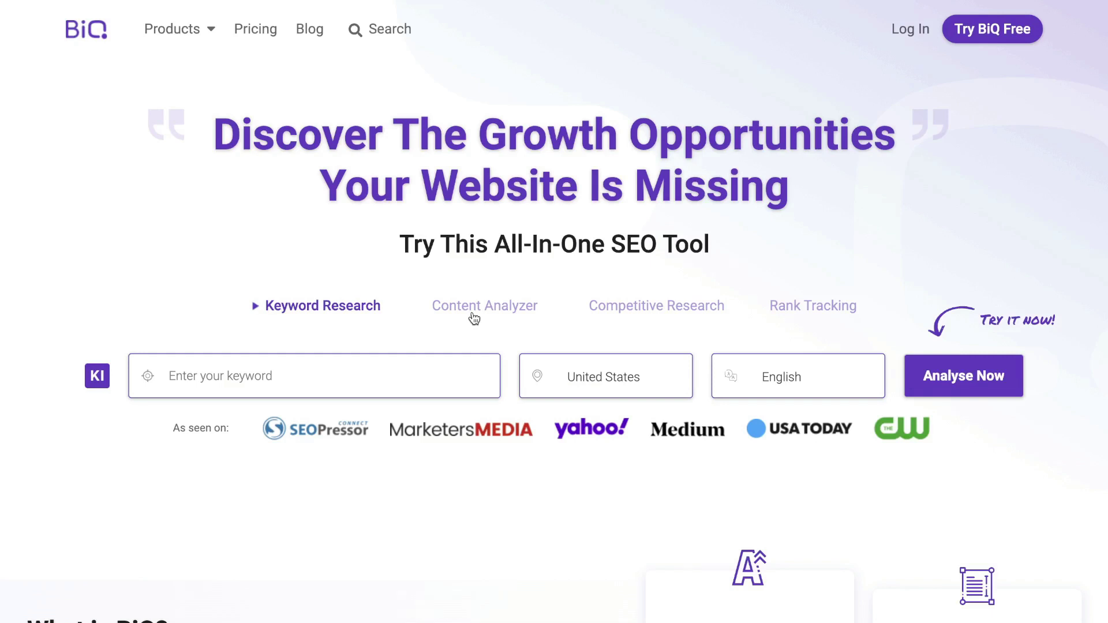
- Look through the BiQ homepage's research tools and "What is BiQ?" summary, and view the BiQ lifetime deal page on AppSumo
{"action": "scroll", "coordinate": [475, 317], "scroll_direction": "down", "scroll_amount": 1}
{"action": "scroll", "coordinate": [477, 462], "scroll_direction": "down", "scroll_amount": 2}
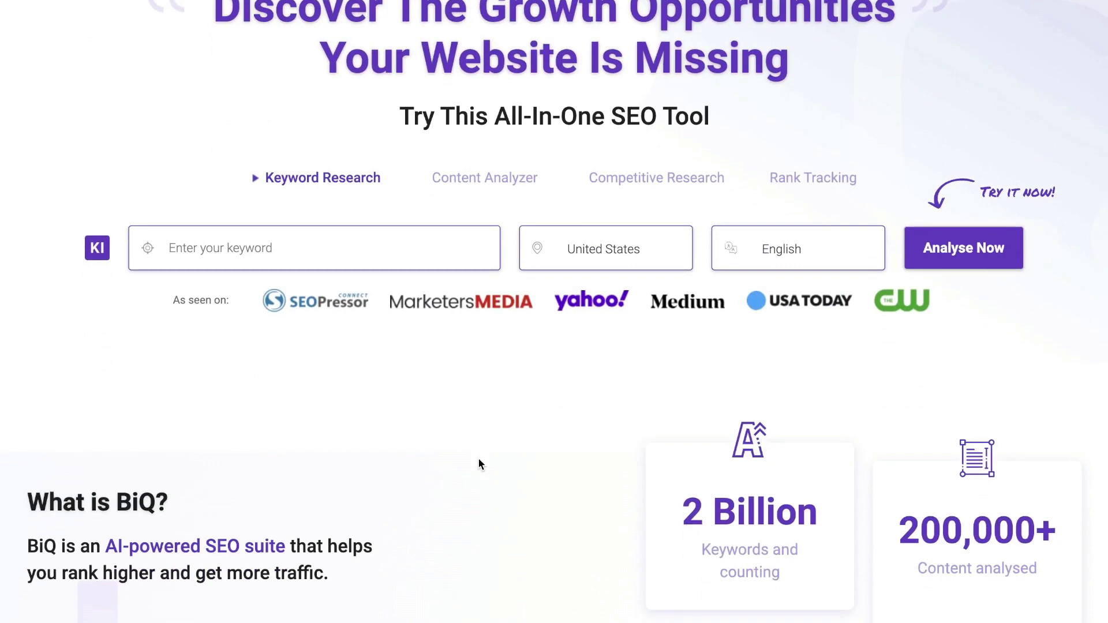
{"action": "scroll", "coordinate": [479, 460], "scroll_direction": "up", "scroll_amount": 1}
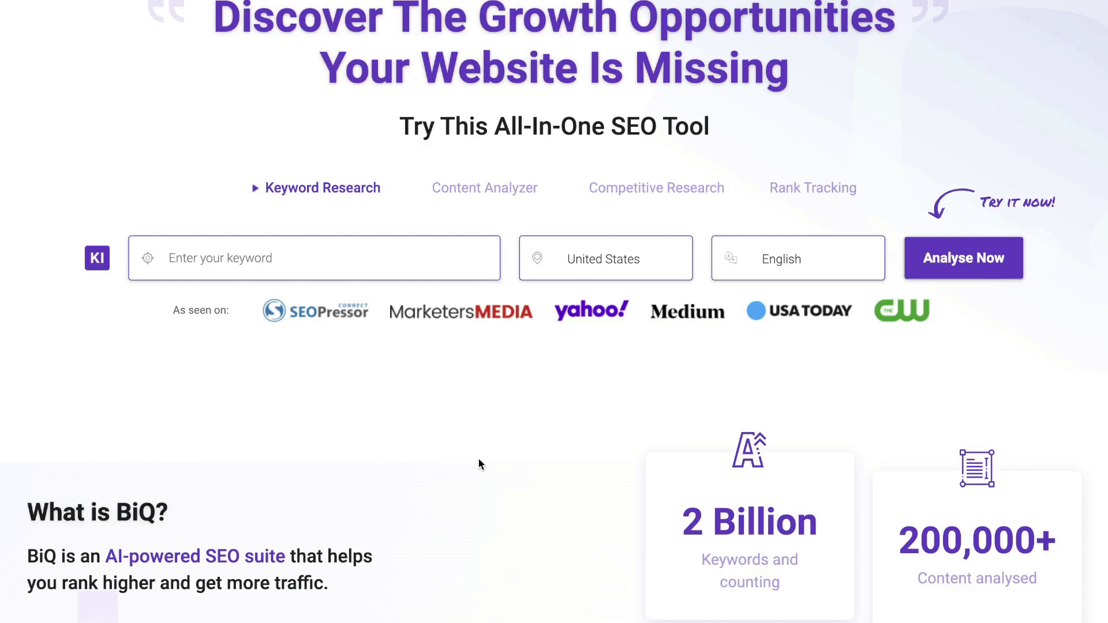
{"action": "scroll", "coordinate": [479, 459], "scroll_direction": "down", "scroll_amount": 7}
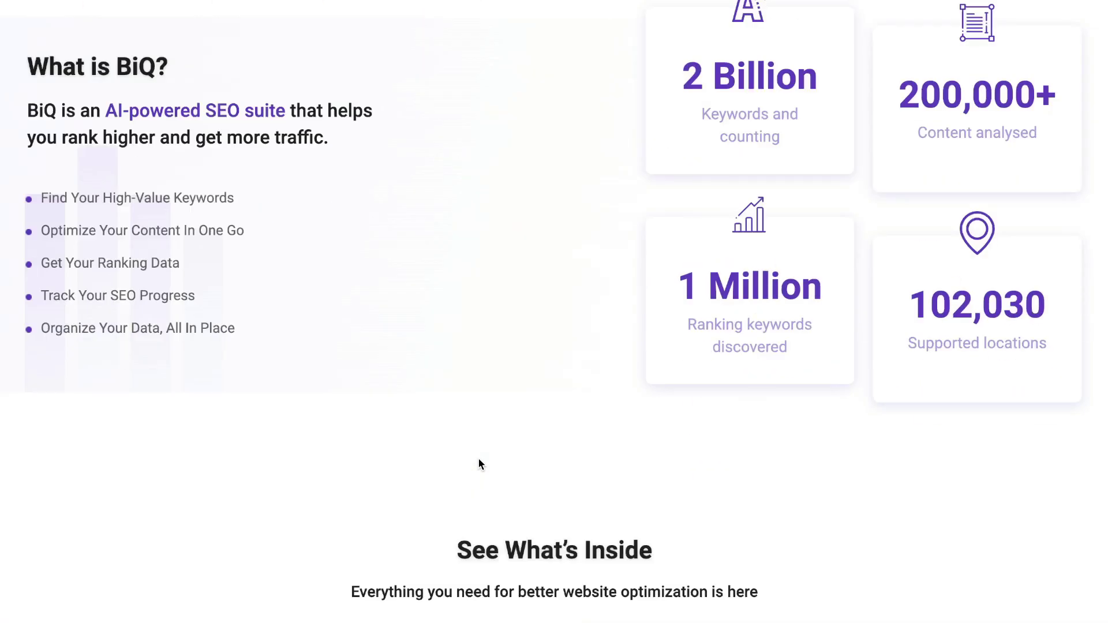
{"action": "scroll", "coordinate": [479, 464], "scroll_direction": "up", "scroll_amount": 9}
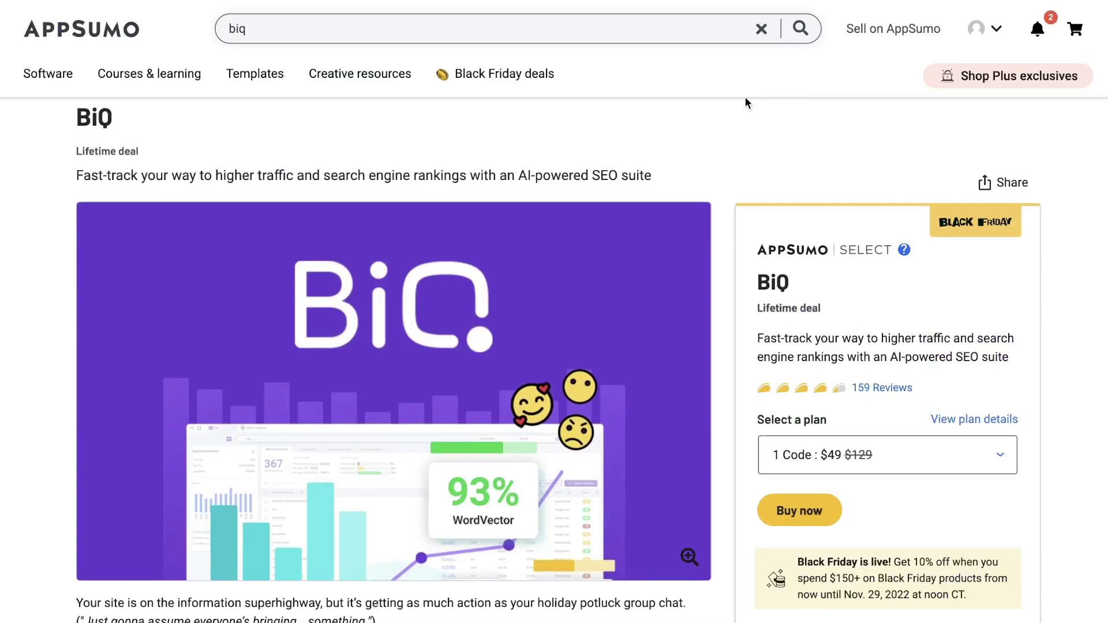
{"action": "scroll", "coordinate": [328, 255], "scroll_direction": "up", "scroll_amount": 1}
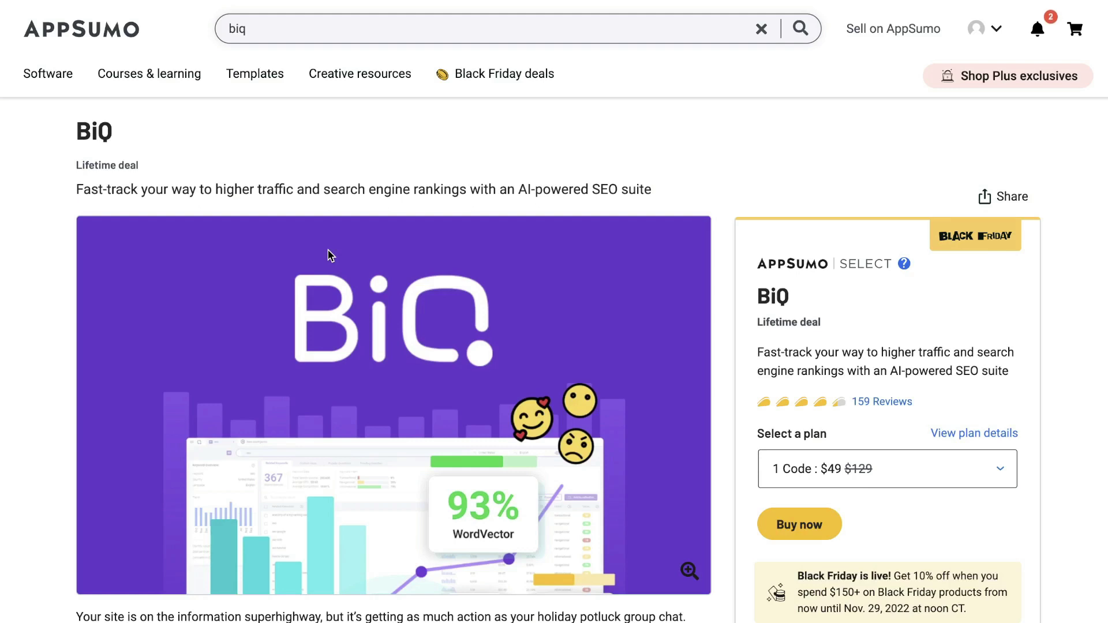